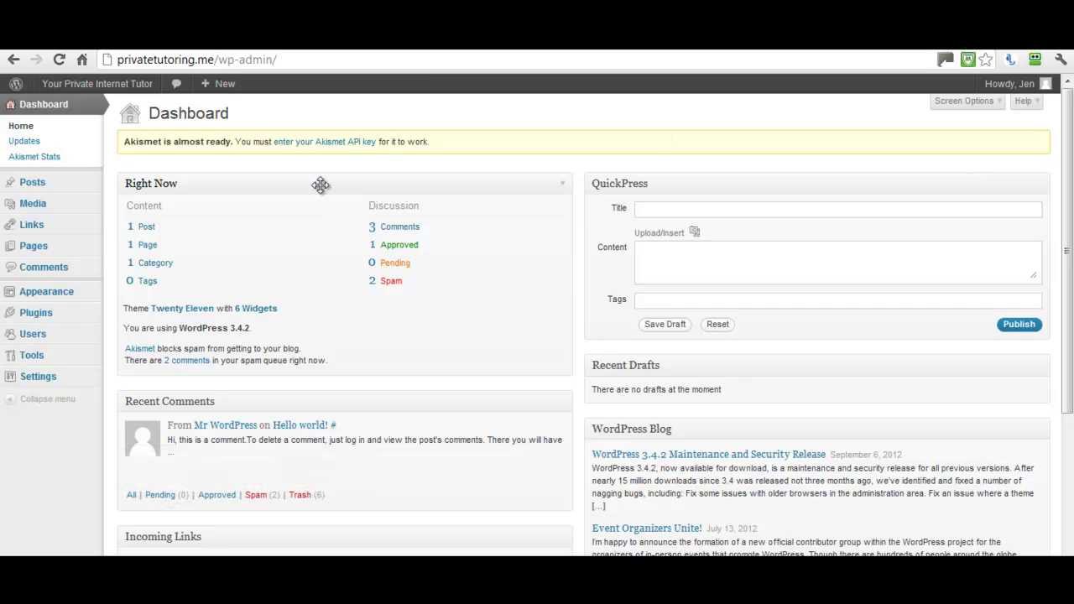
- Search the WordPress plugin directory for 'wp-feedburner' from Plugins > Add New
{"action": "mouse_move", "coordinate": [48, 319]}
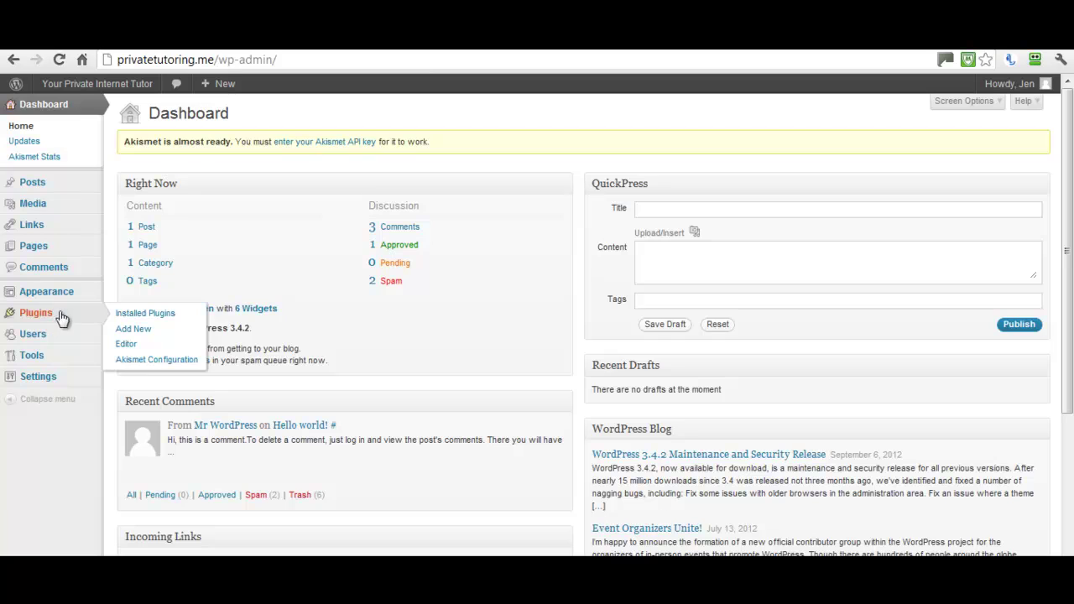
{"action": "left_click", "coordinate": [130, 330]}
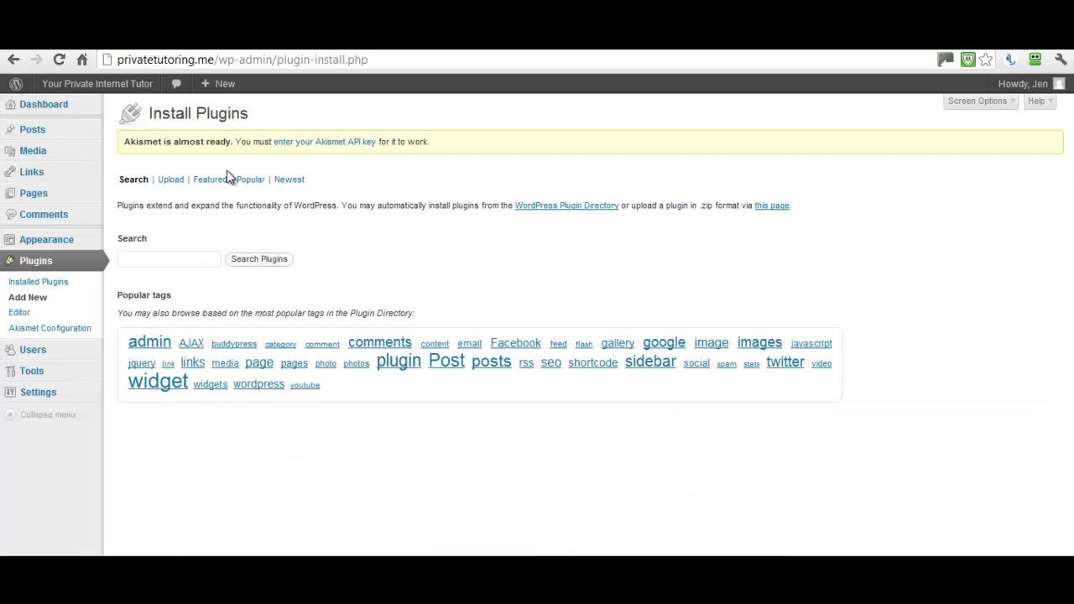
{"action": "left_click", "coordinate": [190, 256]}
{"action": "type", "text": "wp-feed"}
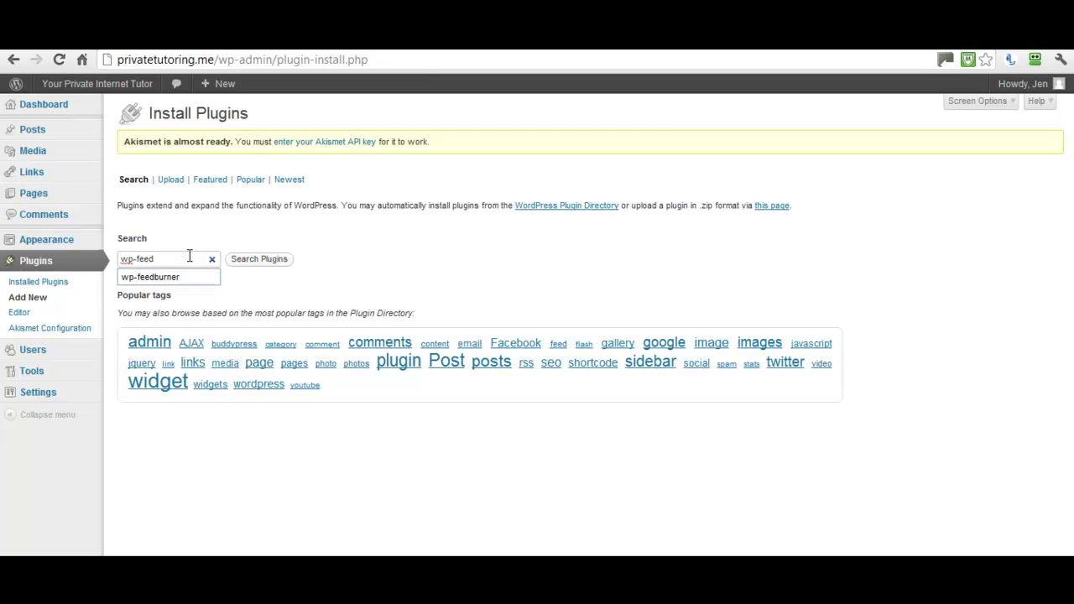
{"action": "left_click", "coordinate": [153, 276]}
{"action": "left_click", "coordinate": [264, 261]}
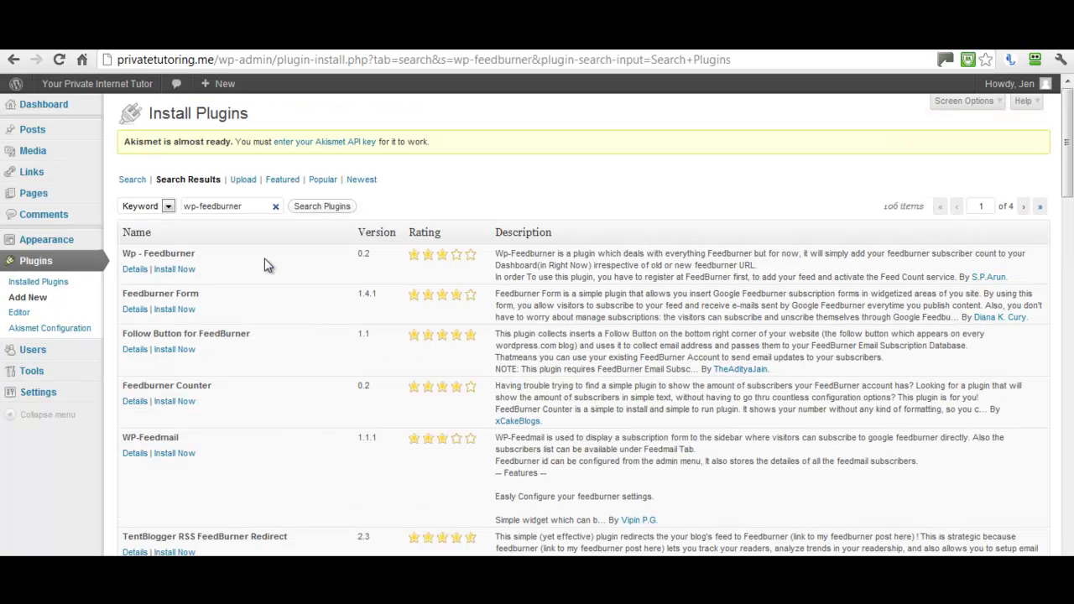
- Install the Wp - Feedburner 0.2 plugin, confirm the prompt, and activate it
{"action": "left_click", "coordinate": [174, 270]}
{"action": "left_click", "coordinate": [549, 338]}
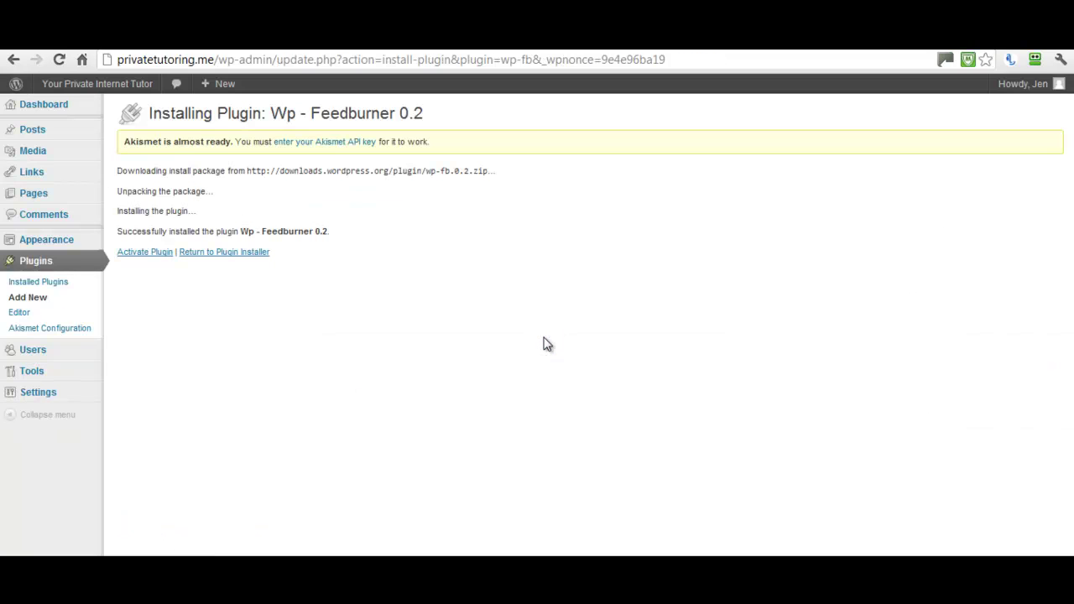
{"action": "left_click", "coordinate": [146, 253]}
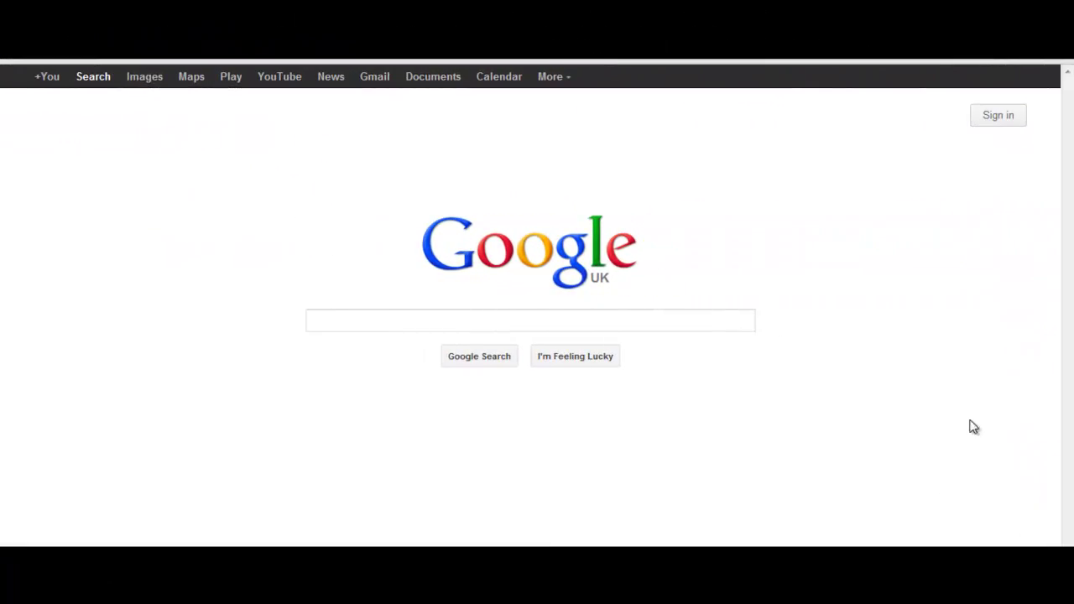
- Search Google for 'feedburner' and open the FeedBurner - Google result
{"action": "left_click", "coordinate": [669, 317]}
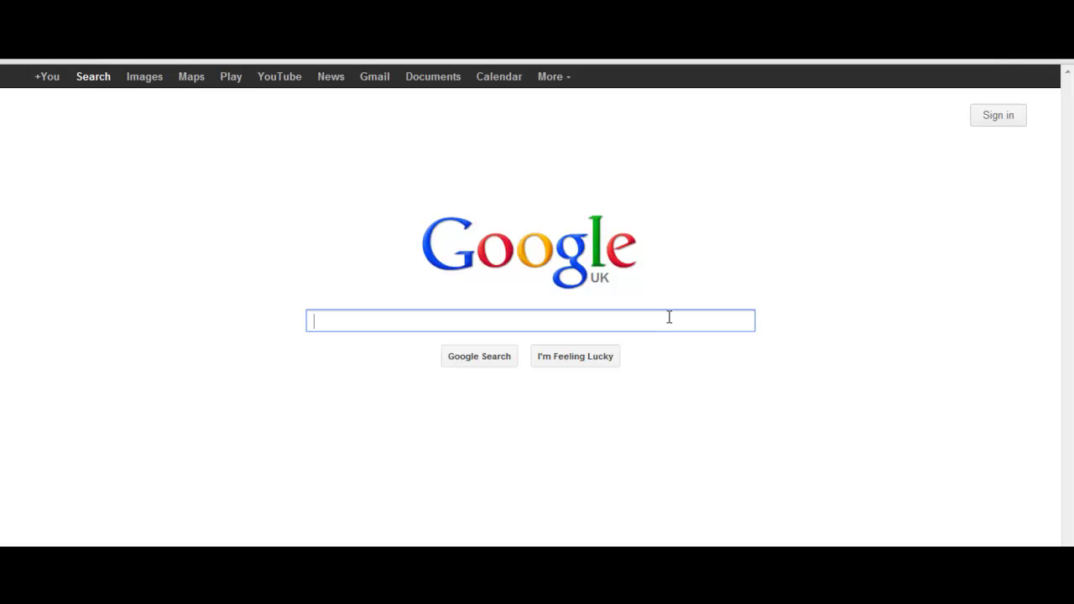
{"action": "type", "text": "feeed"}
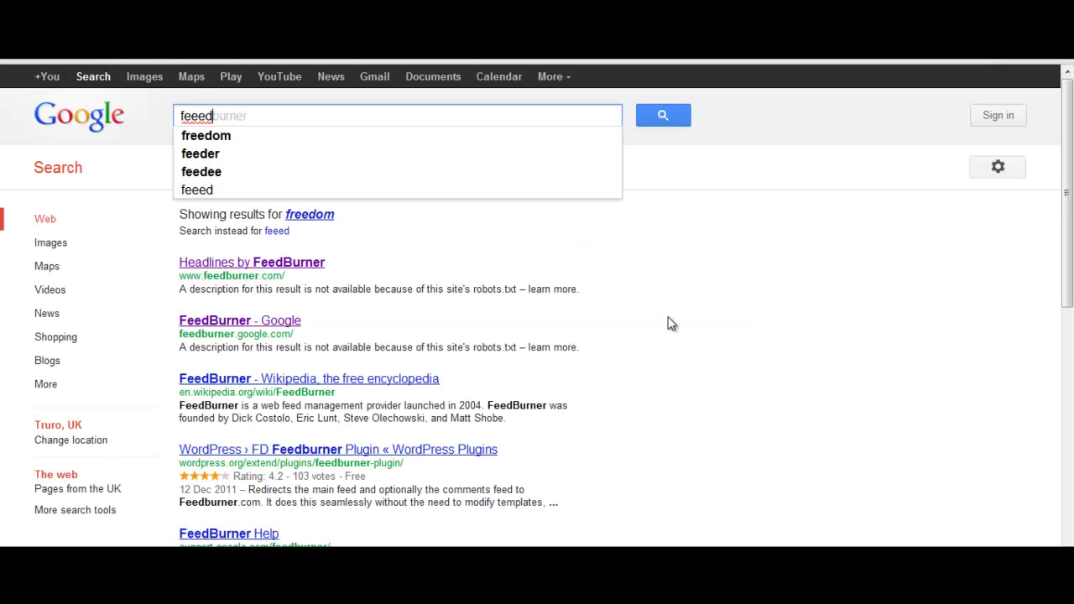
{"action": "key", "text": "BackSpace"}
{"action": "key", "text": "BackSpace"}
{"action": "type", "text": "dburner"}
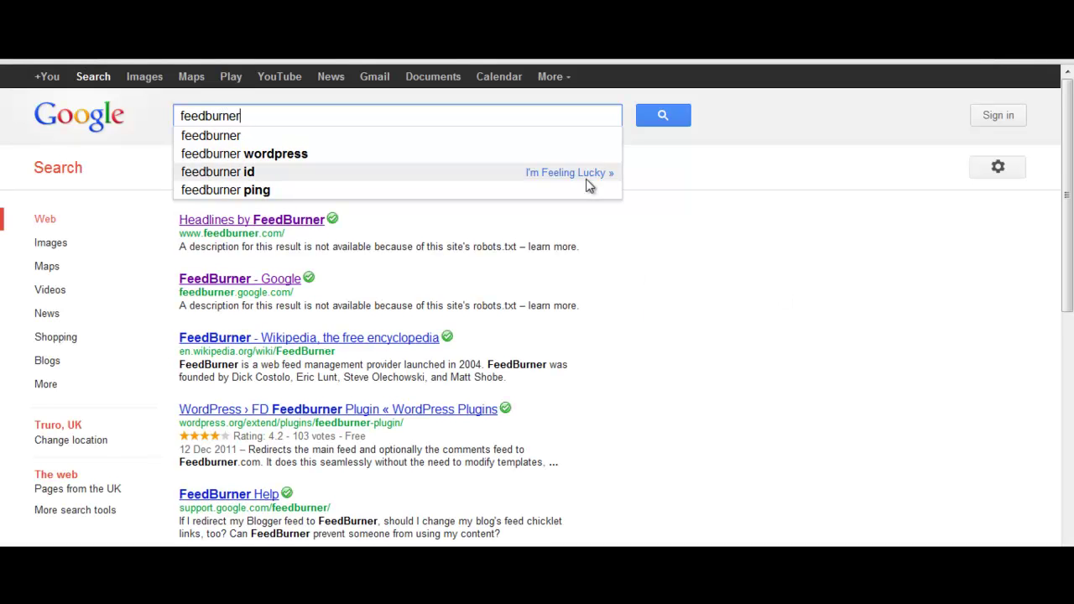
{"action": "left_click", "coordinate": [671, 120]}
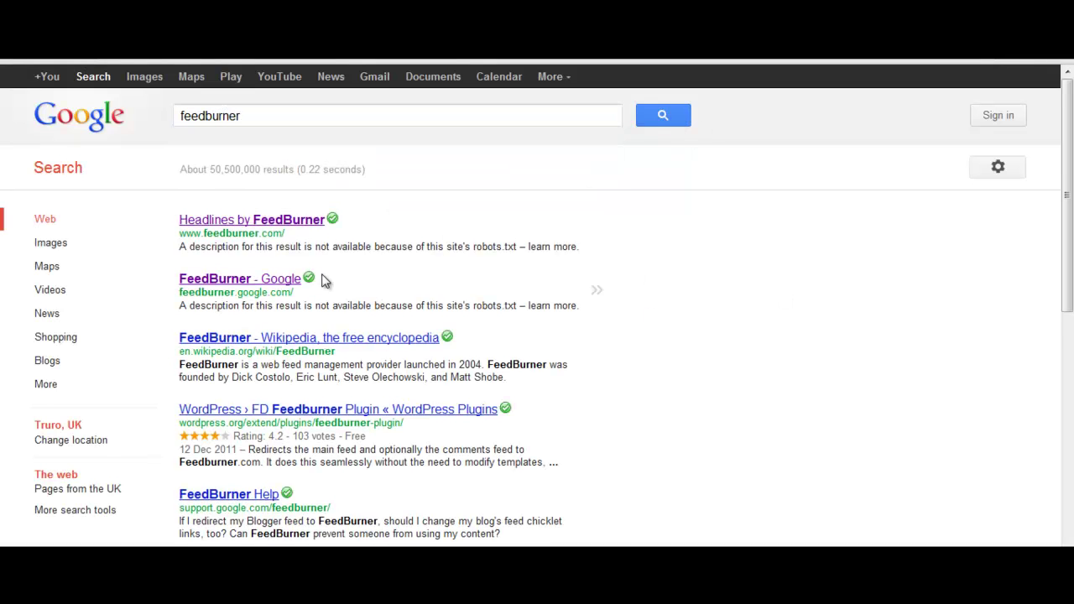
{"action": "left_click", "coordinate": [245, 285]}
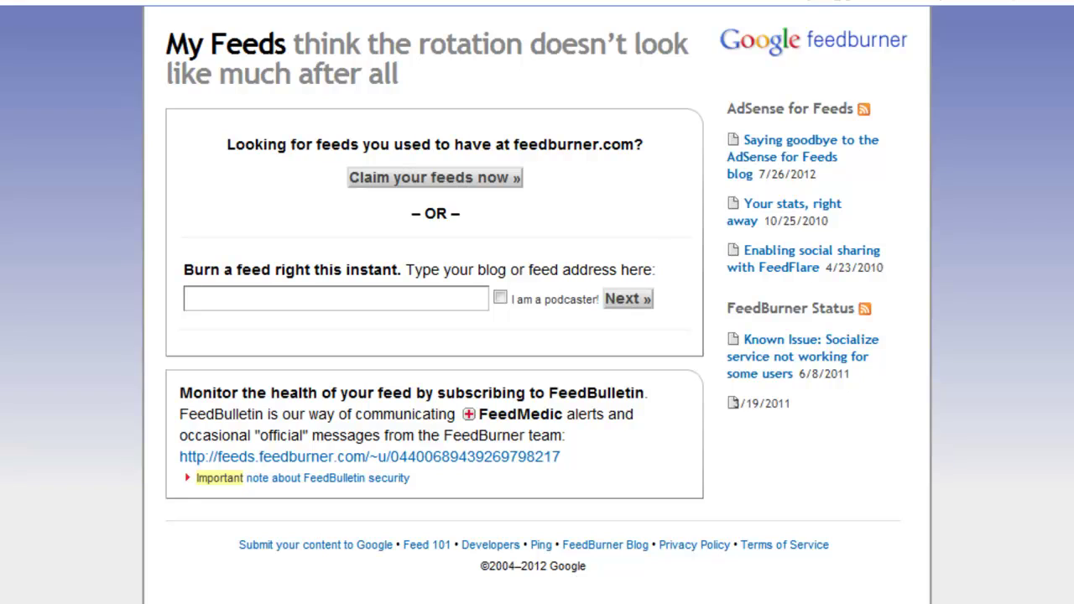
{"action": "left_click", "coordinate": [365, 303]}
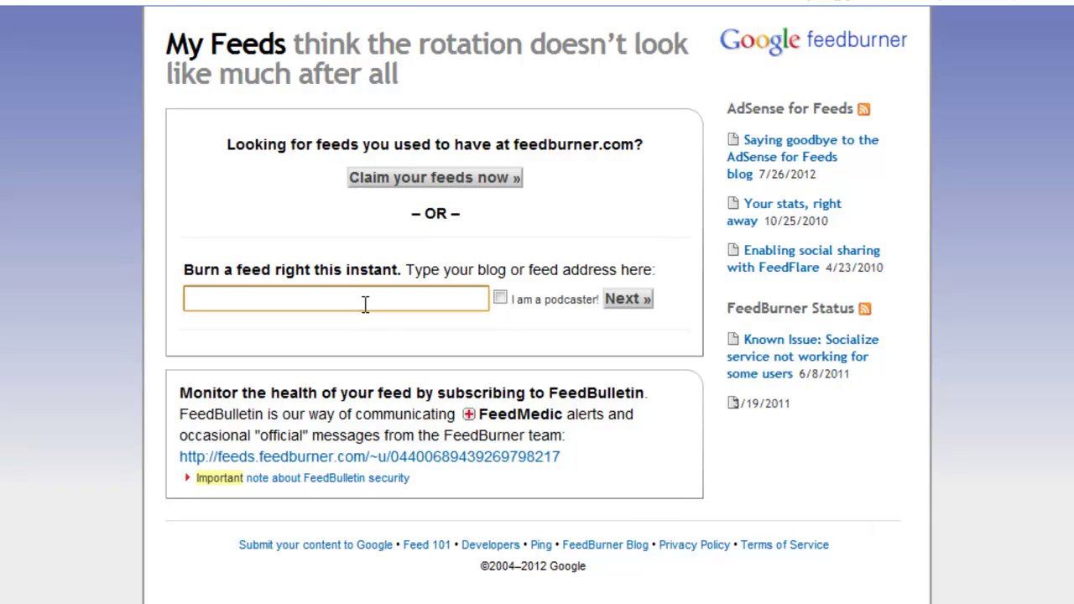
{"action": "type", "text": "htt"}
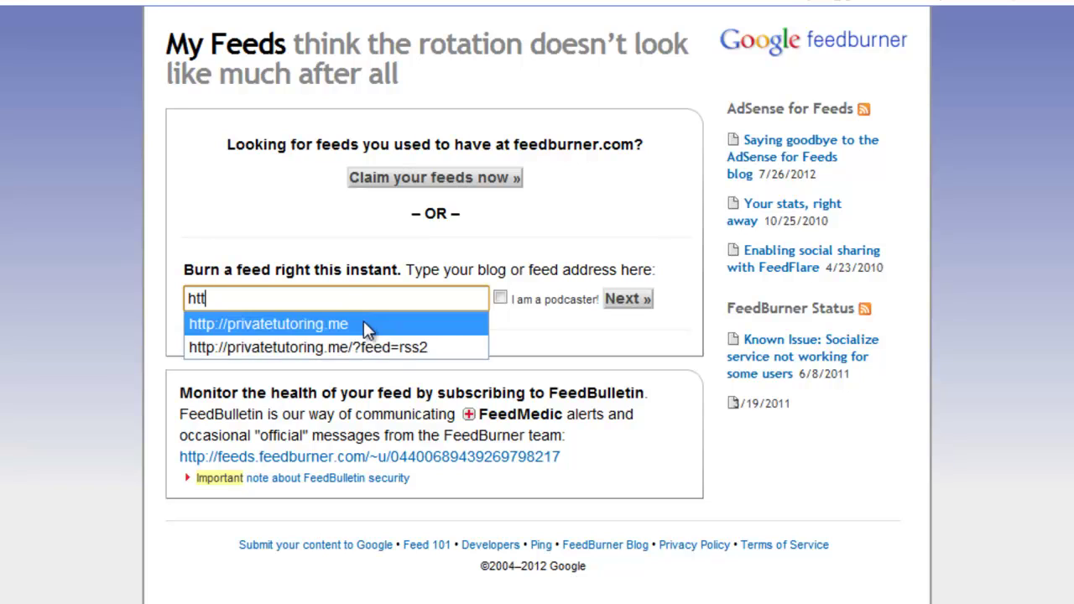
{"action": "left_click", "coordinate": [363, 324]}
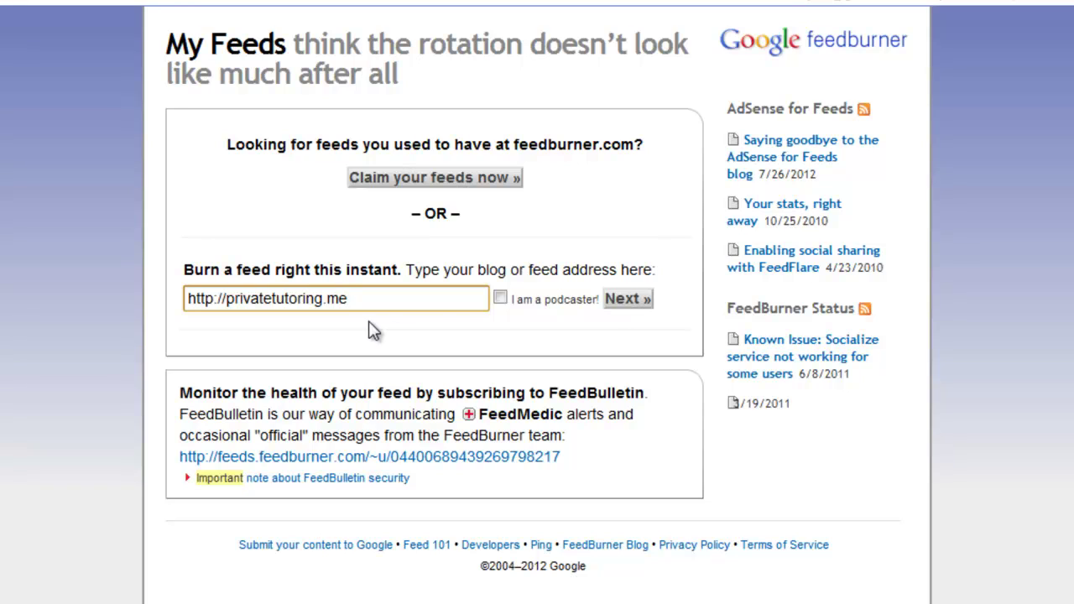
{"action": "left_click", "coordinate": [624, 303]}
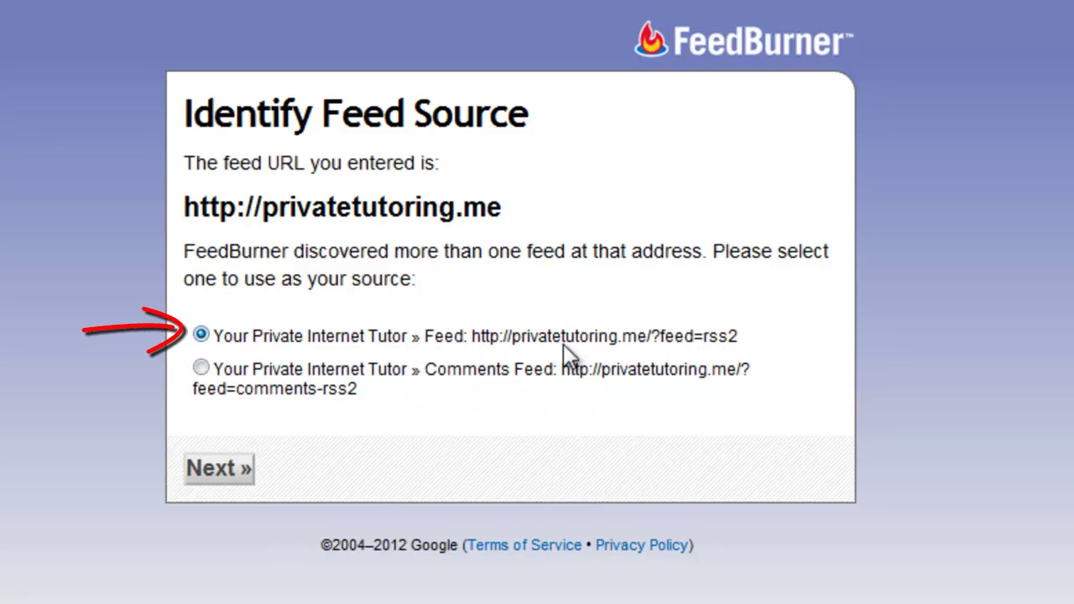
- Keep the rss2 posts feed as source and accept the title Your Private Internet Tutor and its address
{"action": "left_click", "coordinate": [211, 467]}
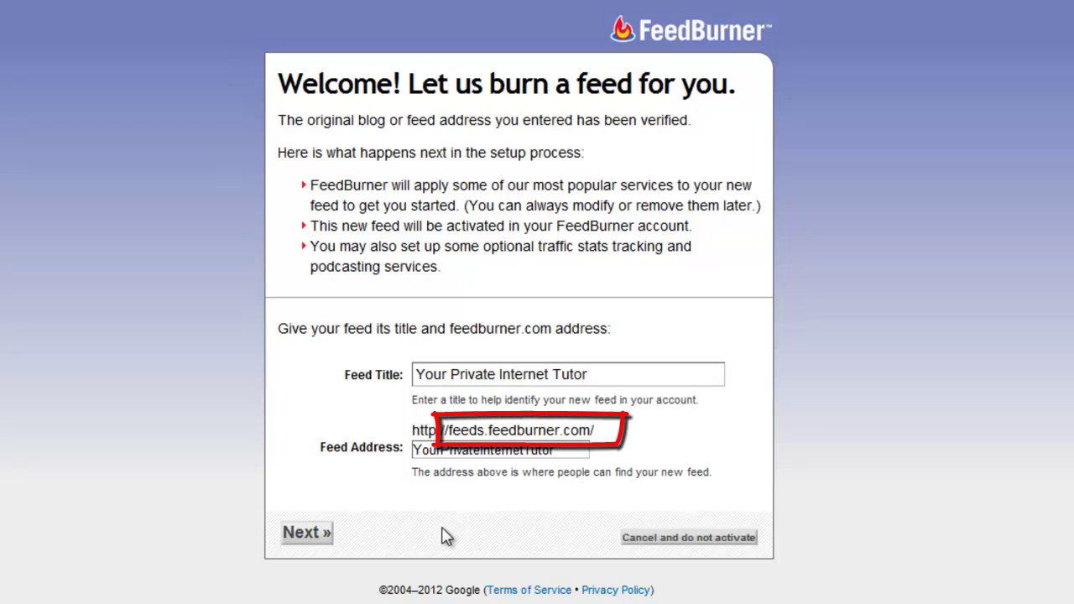
{"action": "left_click", "coordinate": [317, 538]}
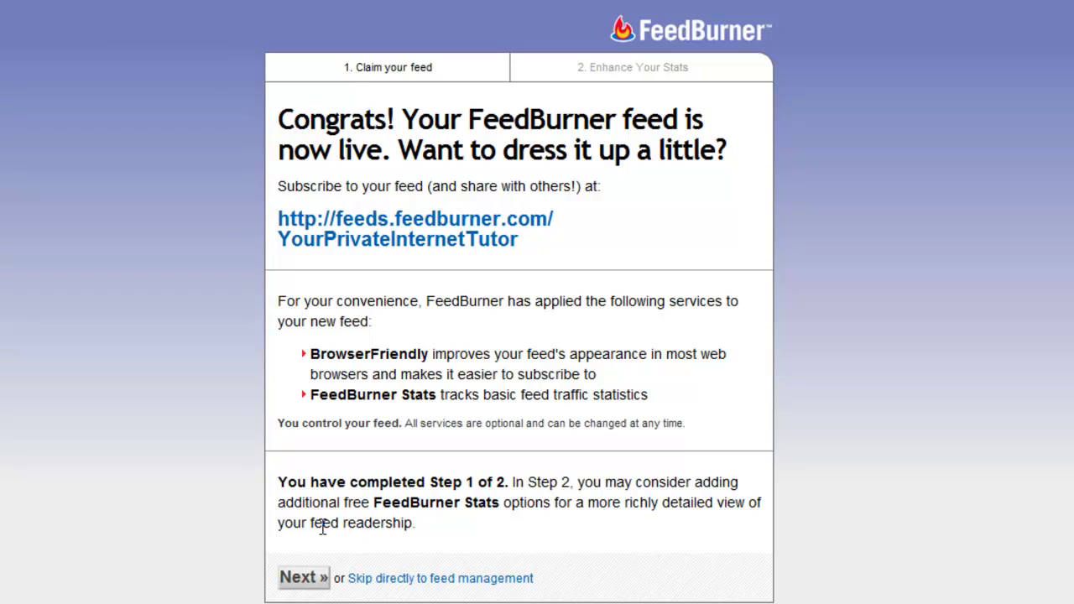
- Advance to the feed stats step, then check the YourPrivateInternetTutor feed's address details
{"action": "left_click", "coordinate": [311, 577]}
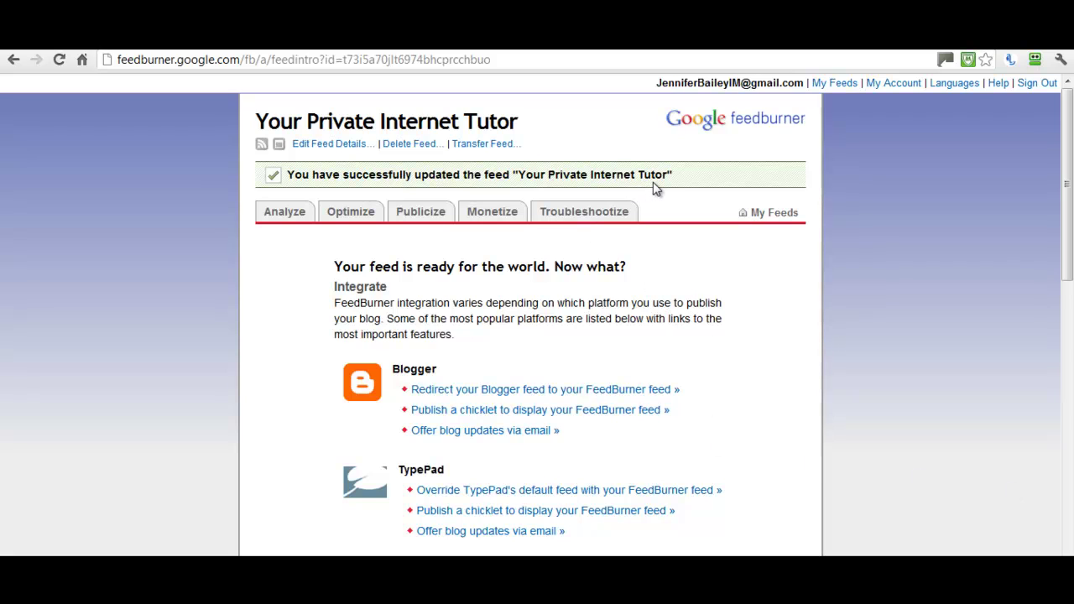
{"action": "left_click", "coordinate": [430, 51]}
{"action": "left_click", "coordinate": [351, 144]}
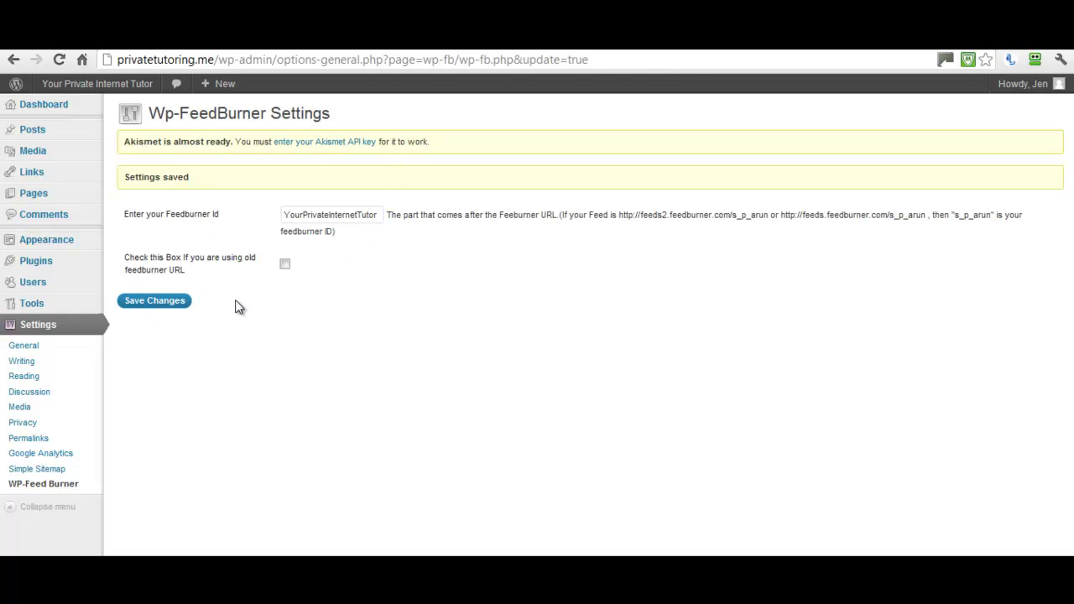
- Save YourPrivateInternetTutor as the FeedBurner ID and go to the Posts list
{"action": "left_click", "coordinate": [165, 304]}
{"action": "mouse_move", "coordinate": [62, 136]}
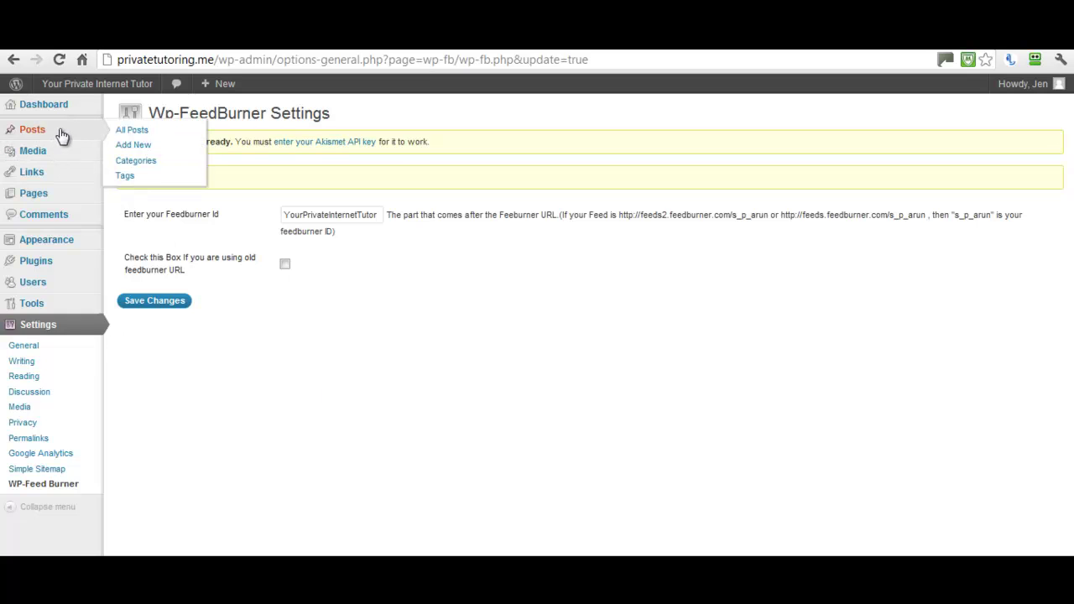
{"action": "left_click", "coordinate": [62, 136]}
- Open 'This is a test post' in the Edit Post page
{"action": "mouse_move", "coordinate": [173, 279]}
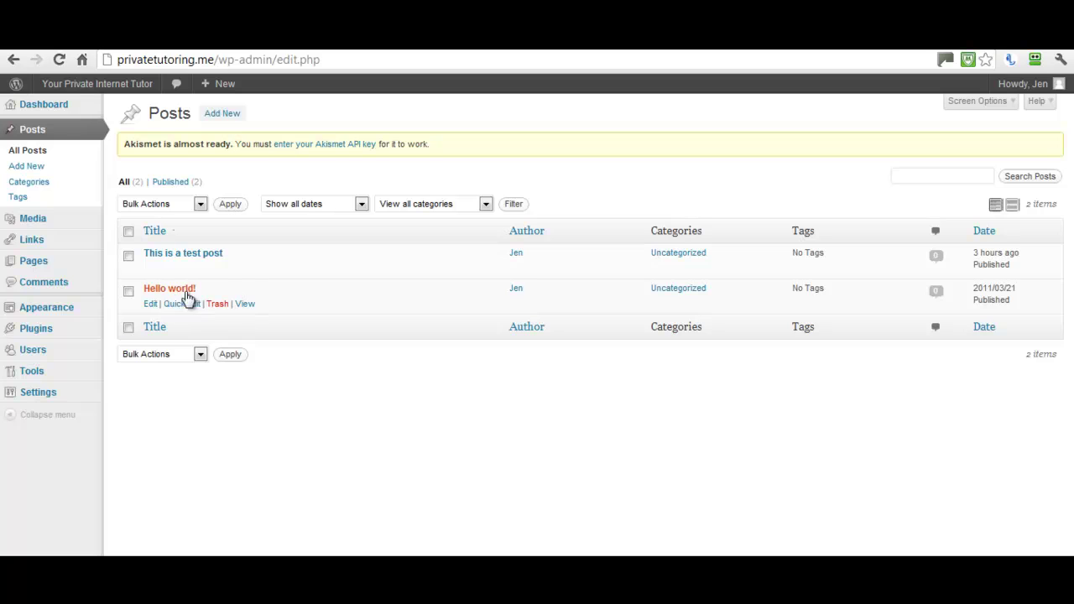
{"action": "left_click", "coordinate": [157, 256]}
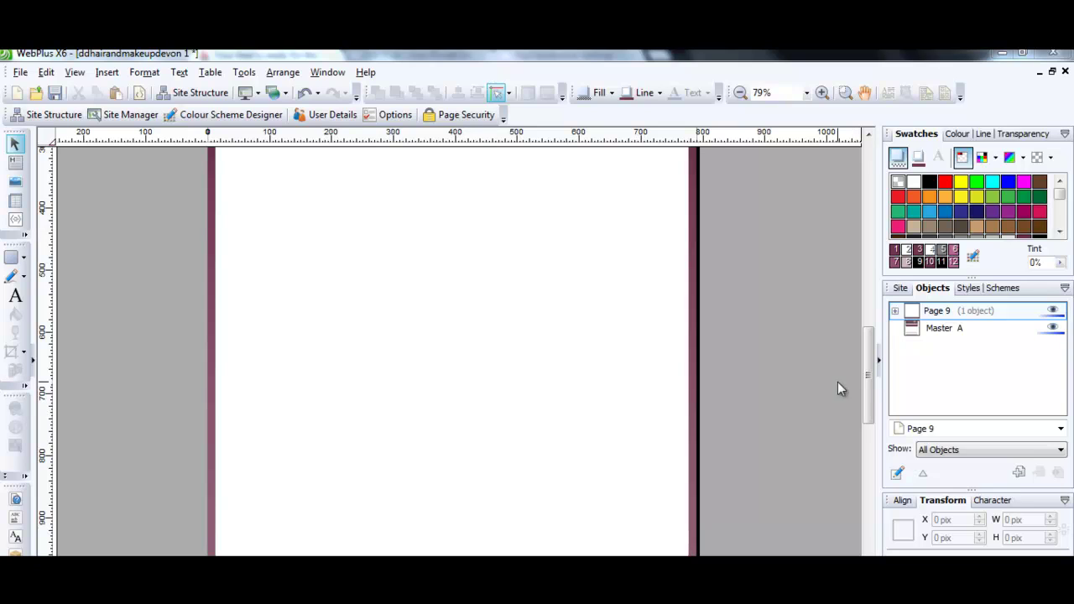
- Open the RSS Reader dialog through Insert > RSS / Podcast > RSS Reader
{"action": "left_click", "coordinate": [108, 74]}
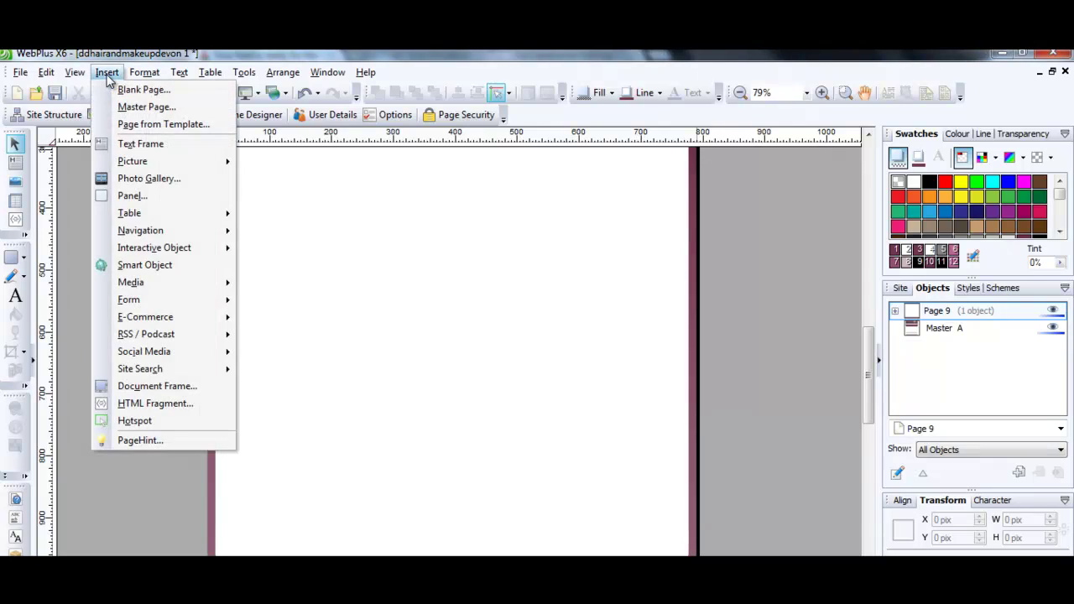
{"action": "mouse_move", "coordinate": [162, 340]}
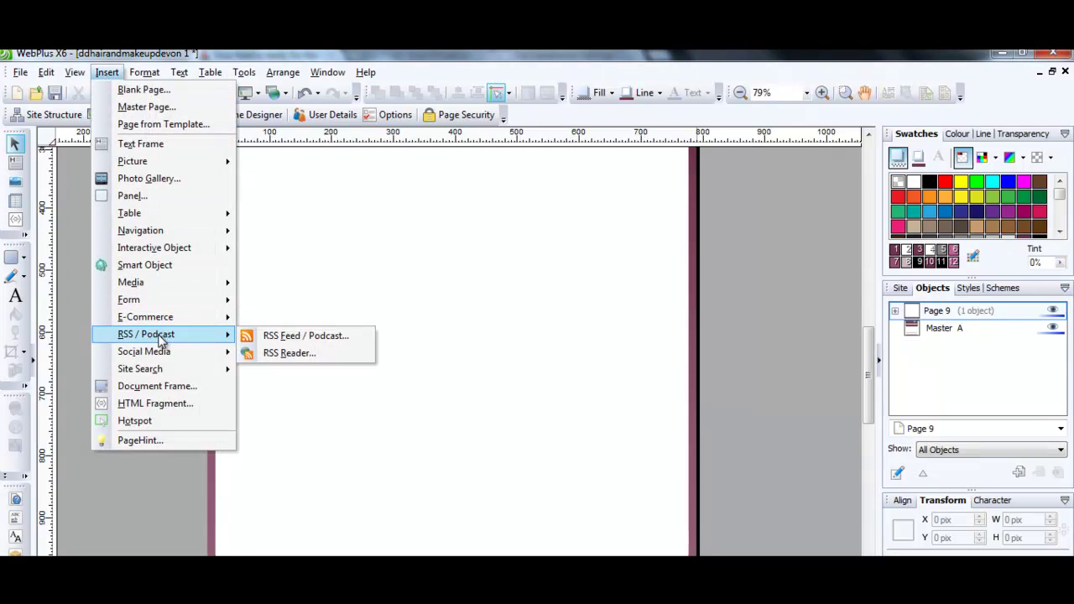
{"action": "left_click", "coordinate": [275, 354]}
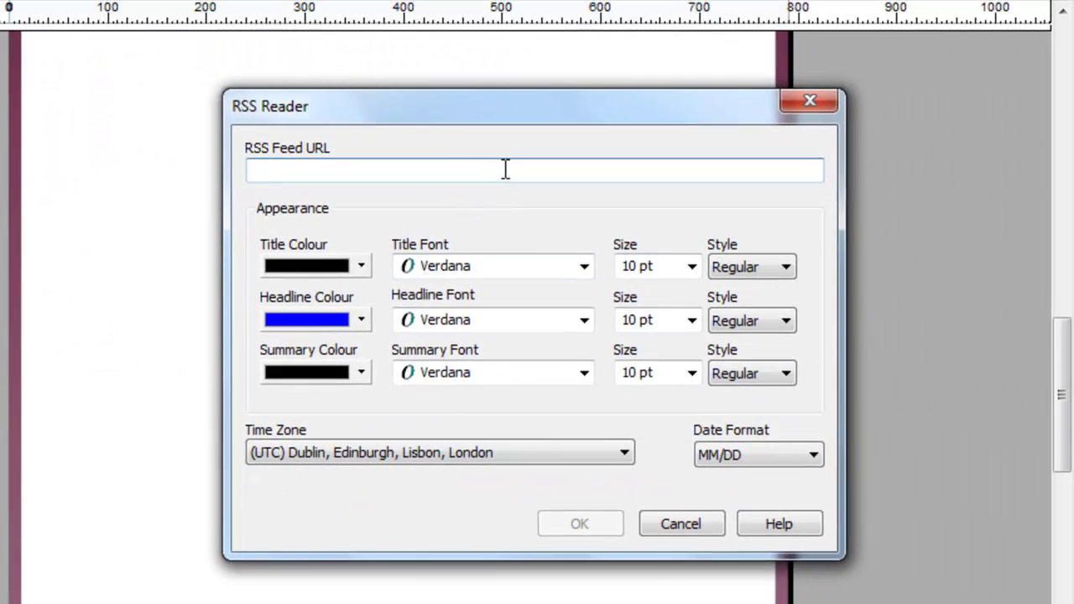
{"action": "type", "text": "http://privatetutoring.me/?feed=rss2"}
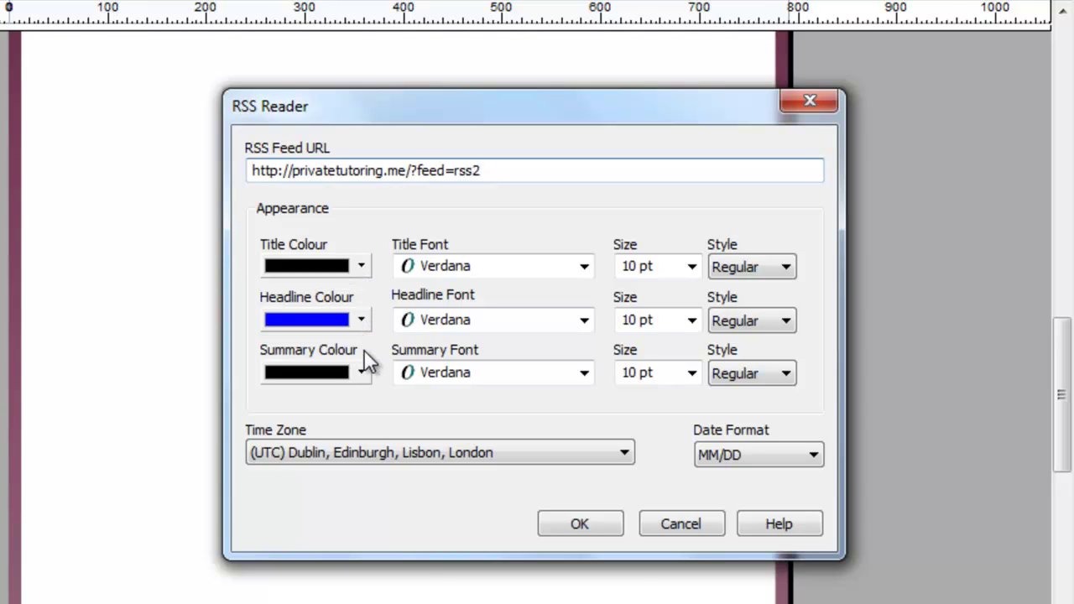
{"action": "left_click", "coordinate": [361, 267]}
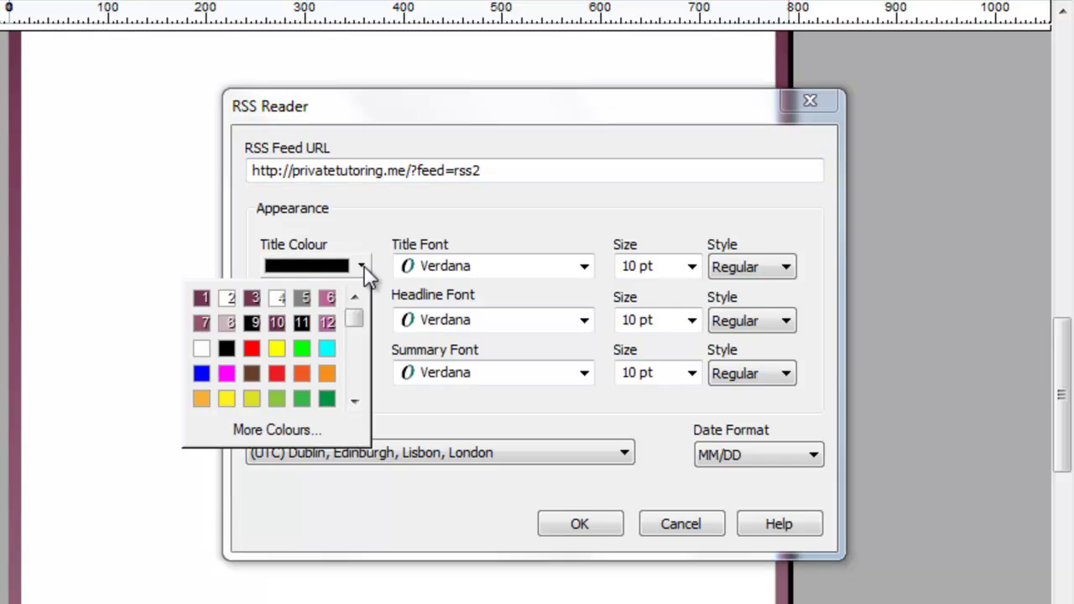
{"action": "left_click", "coordinate": [201, 298]}
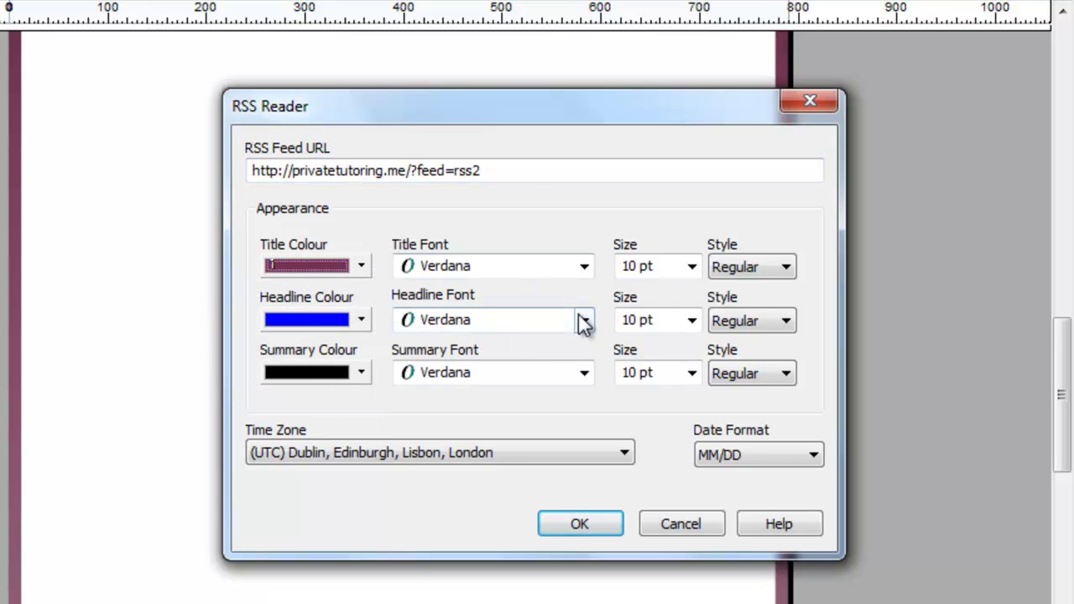
{"action": "left_click", "coordinate": [693, 266]}
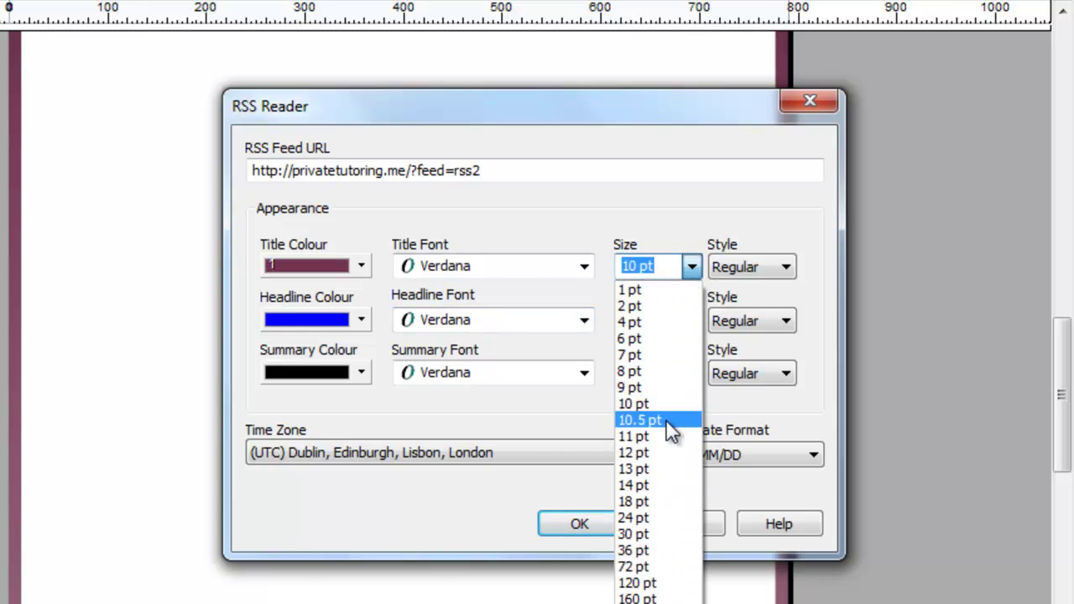
{"action": "left_click", "coordinate": [662, 452]}
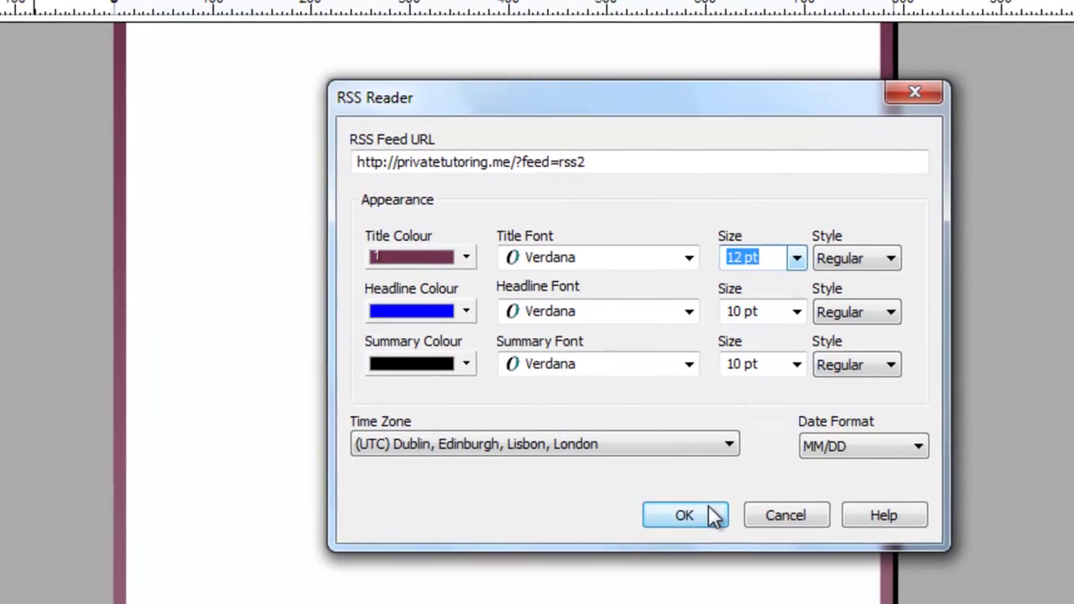
- Confirm the RSS Reader settings and draw its frame across the page's right half
{"action": "left_click", "coordinate": [710, 510]}
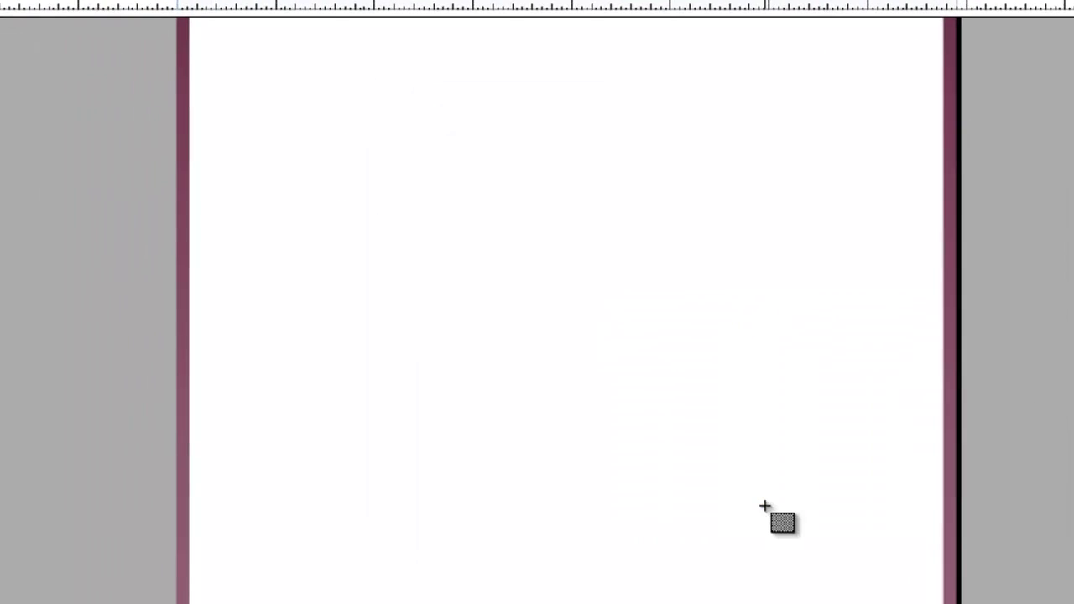
{"action": "left_click_drag", "start_coordinate": [568, 96], "coordinate": [862, 530]}
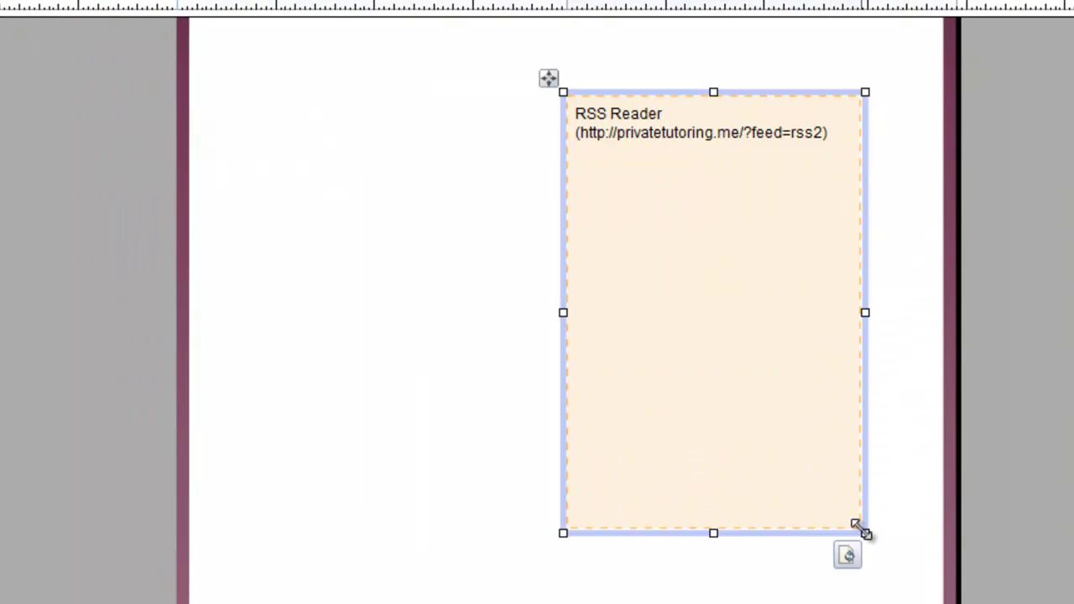
{"action": "key", "text": "Escape"}
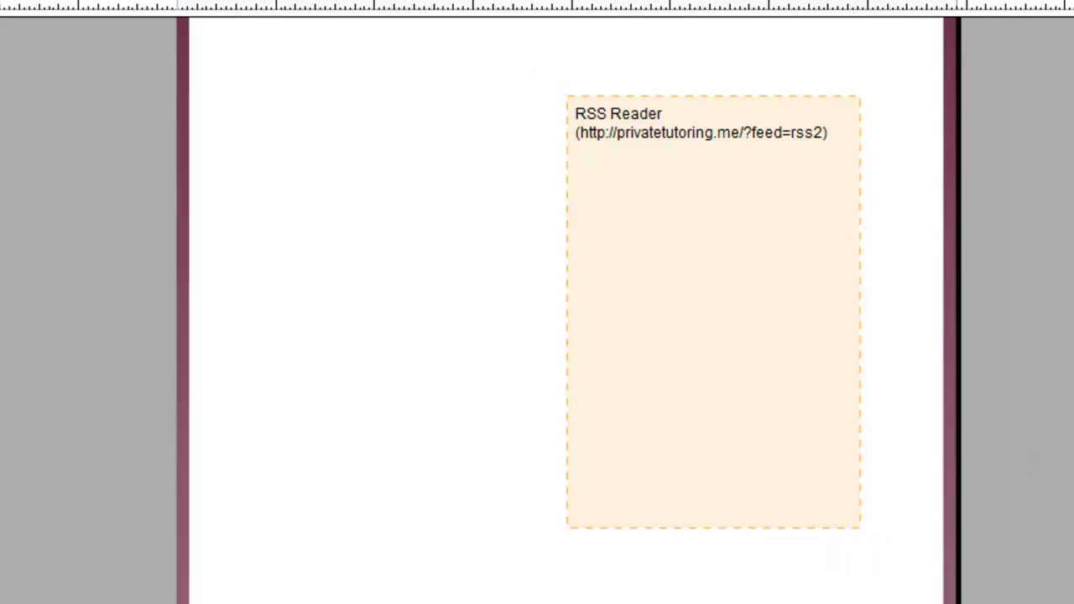